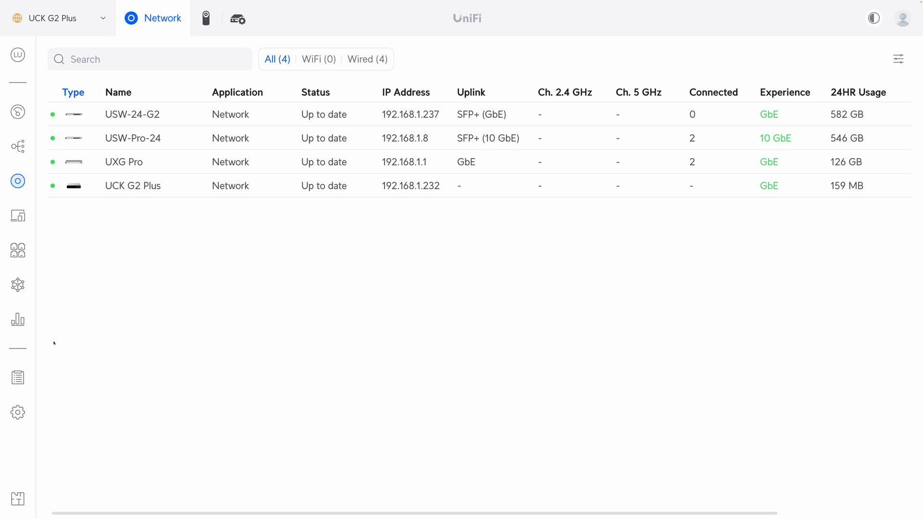
Open the settings of the USW-Pro-24 switch and enable Network Override in its IP settings
click(202, 139)
click(864, 99)
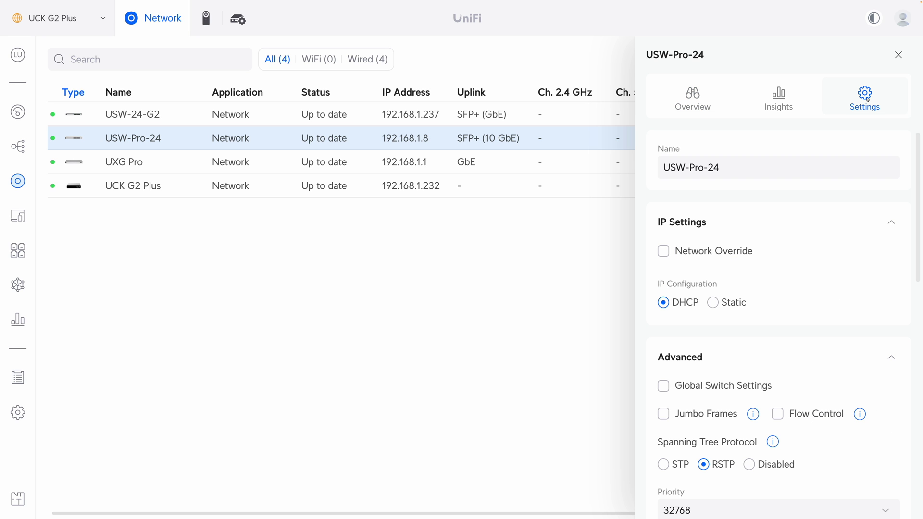
click(697, 252)
click(803, 207)
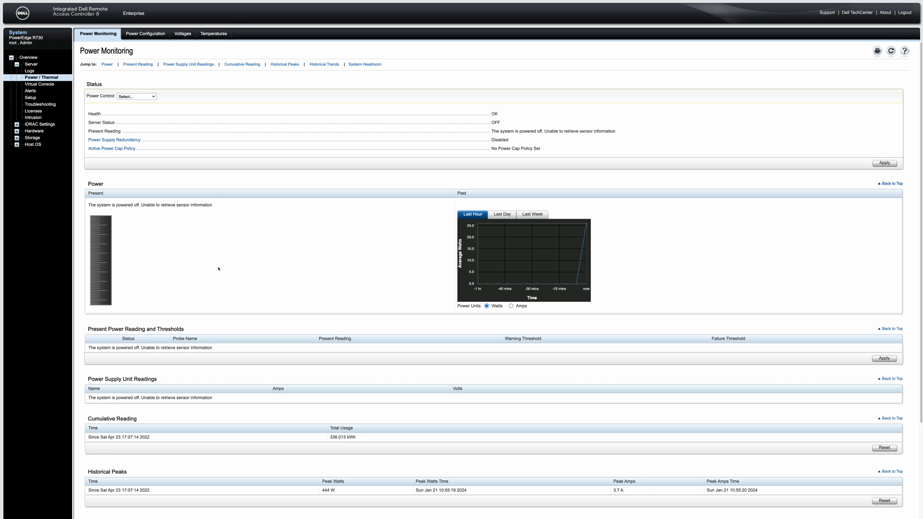
scroll(174, 100, down, 1)
scroll(173, 72, up, 1)
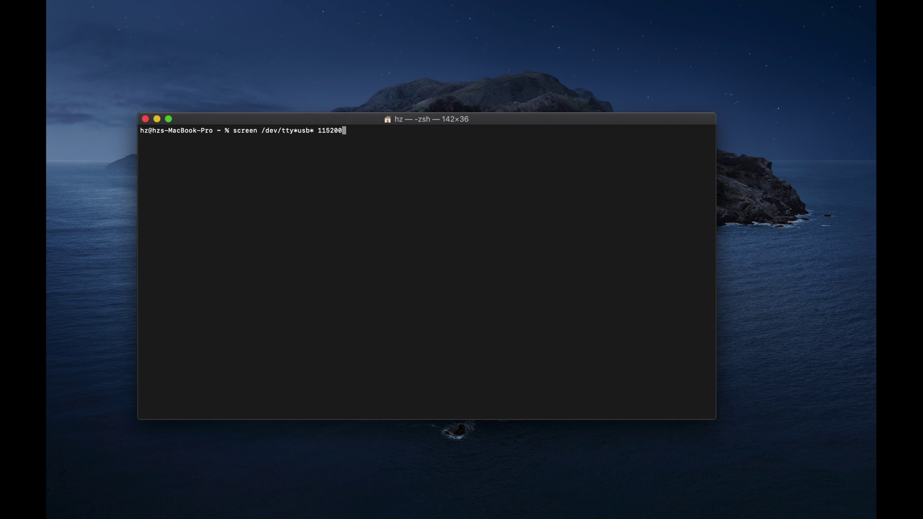
Open a serial console session with screen /dev/tty*usb* 115200 and log in as hz with the account password
key(Return)
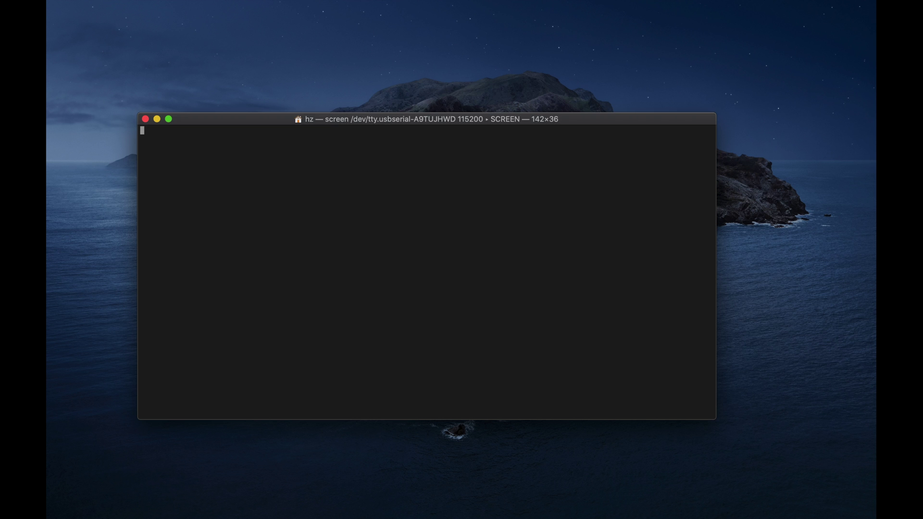
key(Return)
text(hz)
key(Return)
key(Return)
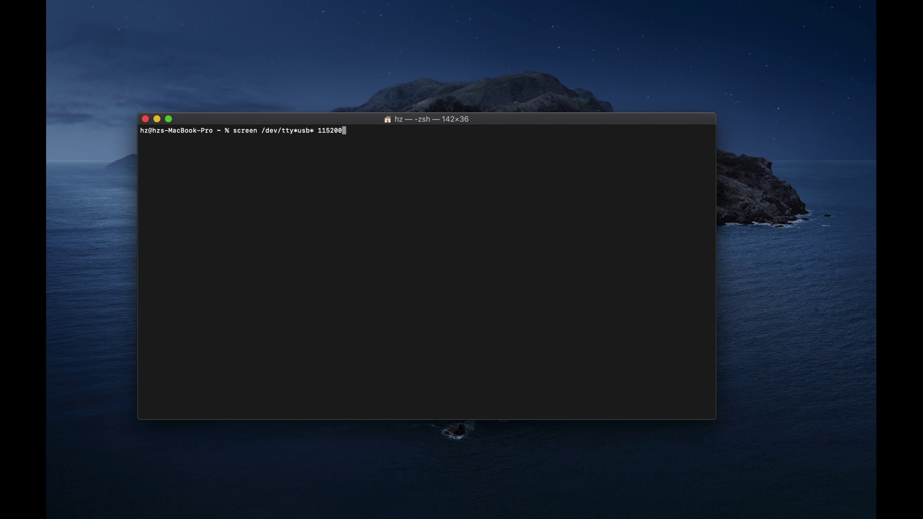
Start another serial console with screen /dev/tty*usb* 115200 and log in to the MikroTik device as admin with its password
key(Return)
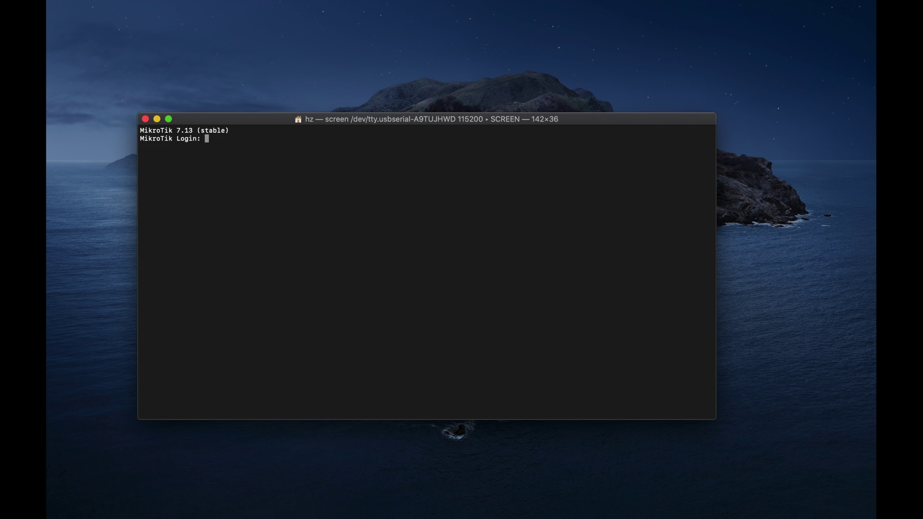
text(admin)
key(Return)
key(Return)
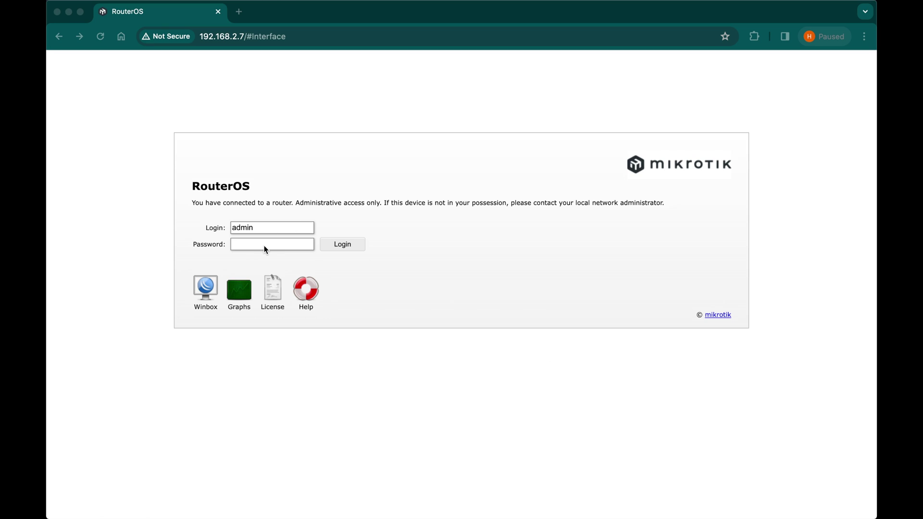
Log in to the RouterOS web interface at 192.168.2.7 as admin, entering the account password
click(264, 246)
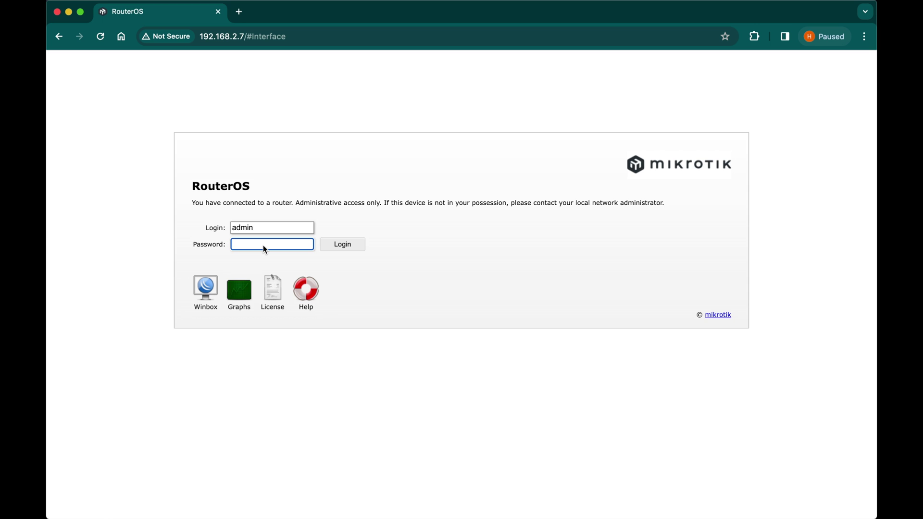
text(********)
key(Return)
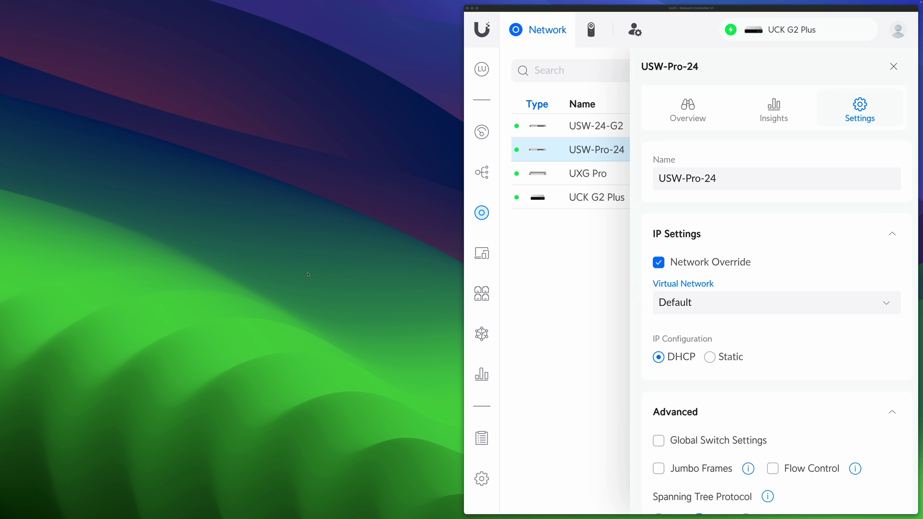
In the UniFi controller, show the available Virtual Network choices for the USW-Pro-24's network override
click(730, 302)
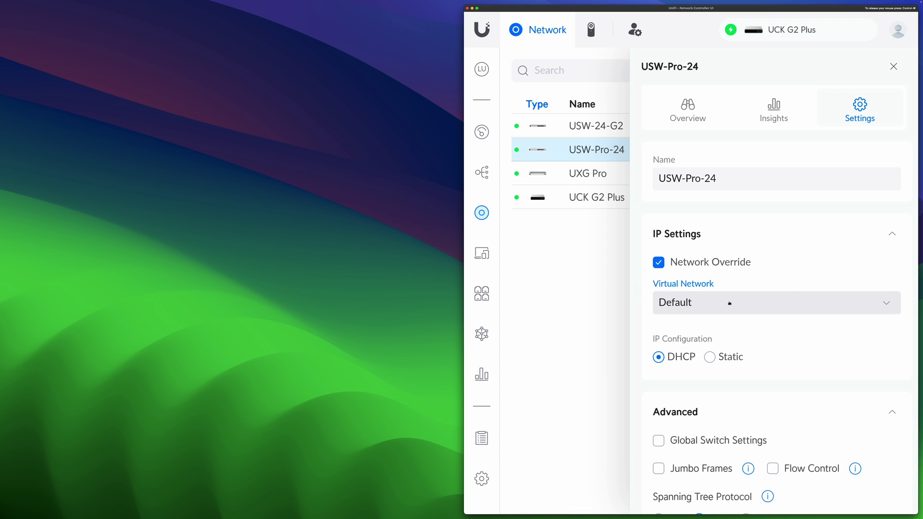
click(729, 303)
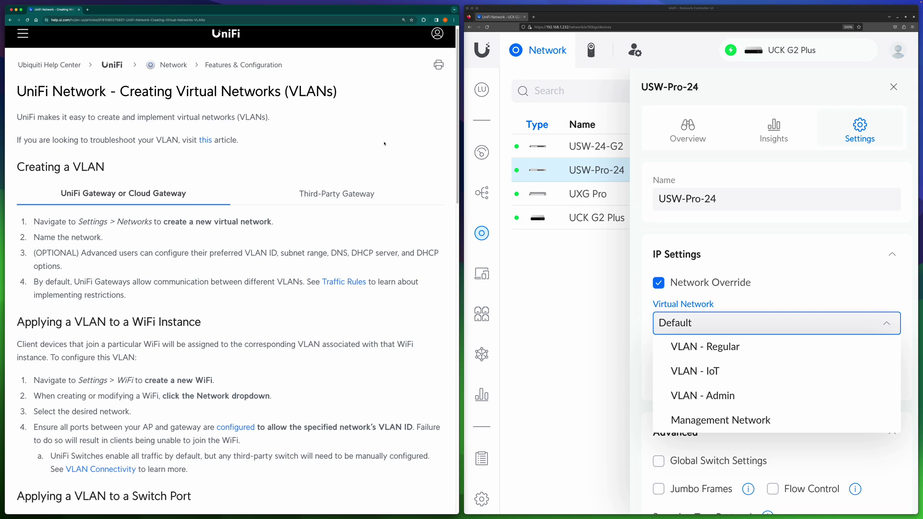
Read the help article's sections on switch port VLANs and the device's Management Network, and compare them with the network topology
scroll(384, 143, down, 10)
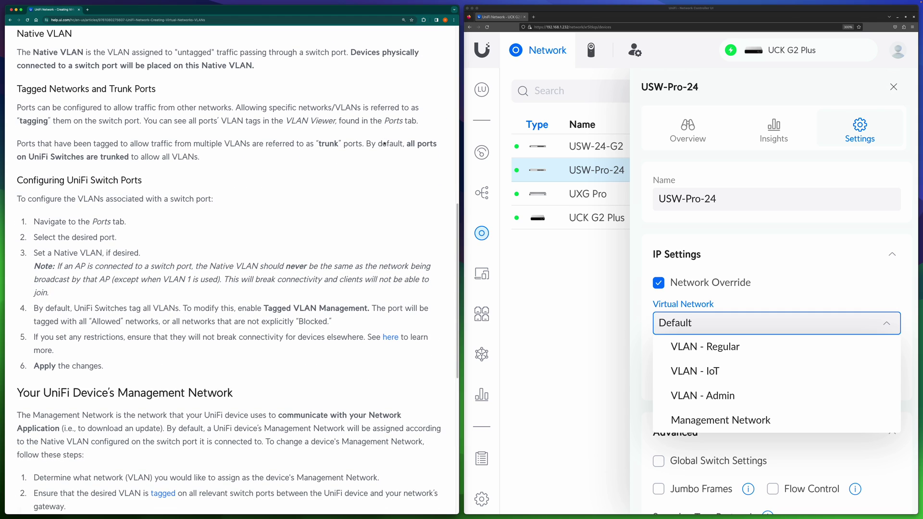
scroll(384, 144, down, 4)
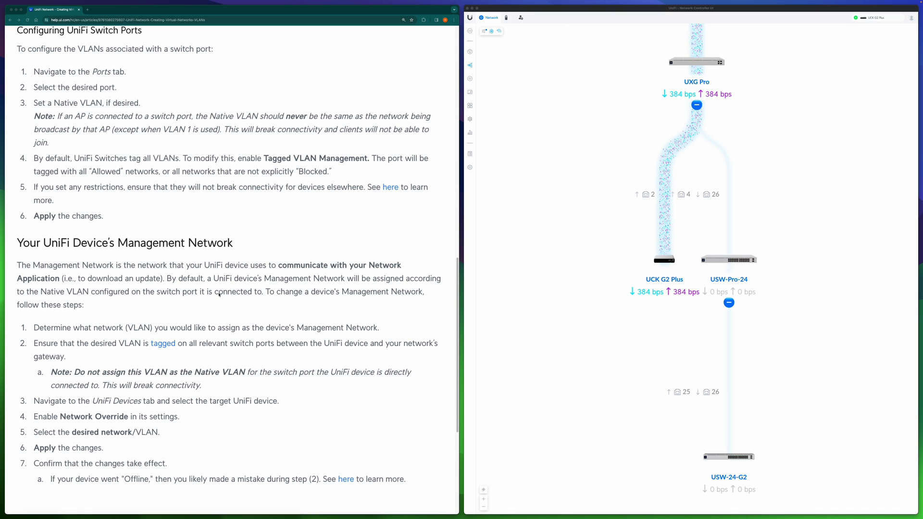
click(775, 221)
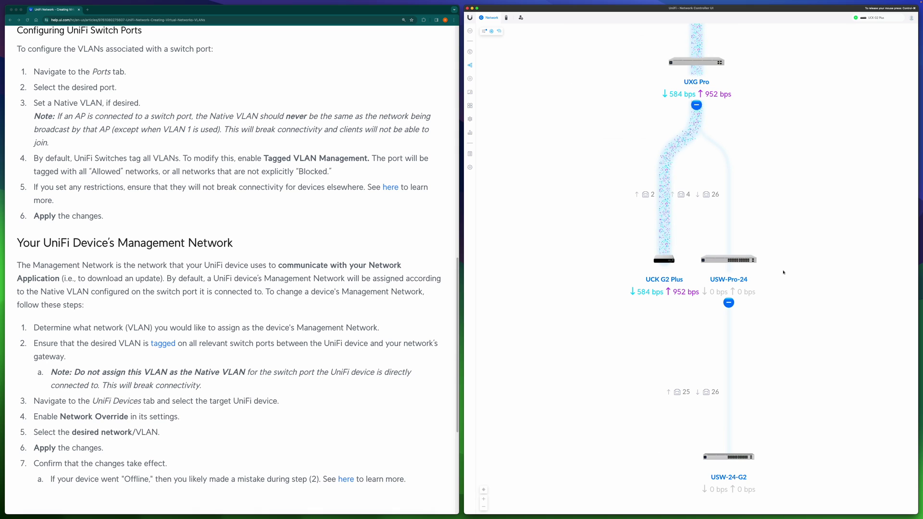
scroll(778, 217, down, 2)
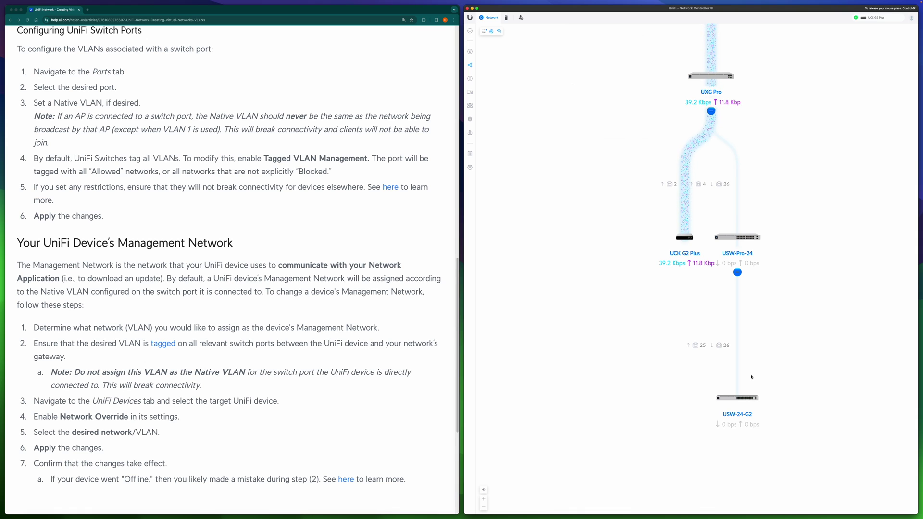
click(167, 325)
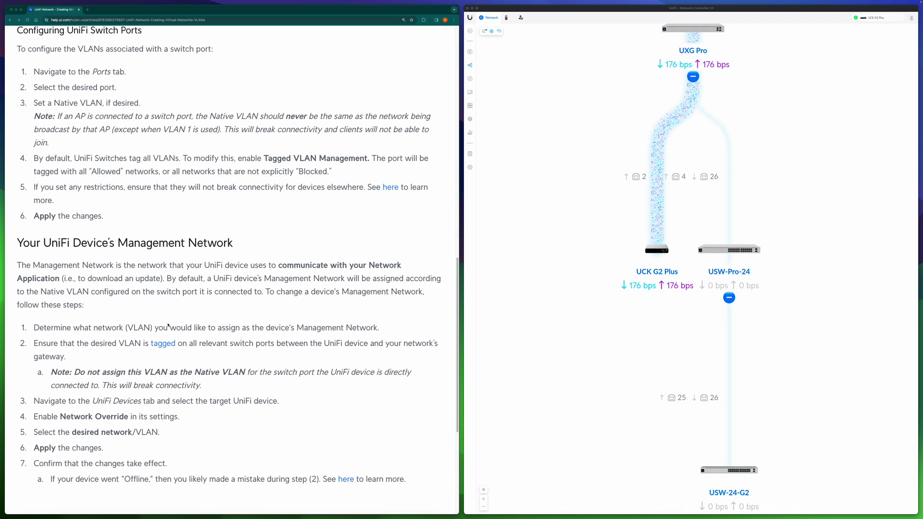
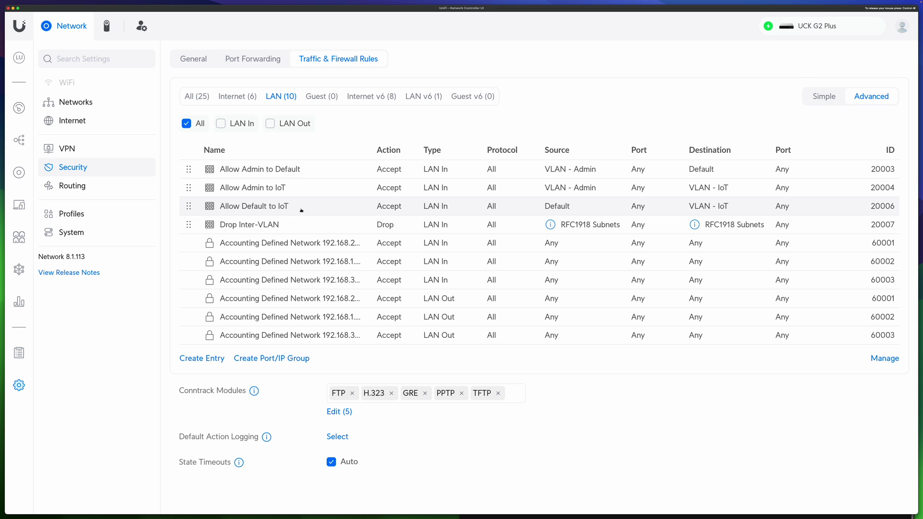
Return to the network topology and inspect the details of the debian - VLAN 1 - Client and the USW-Pro-24 switch
key(alt+Left)
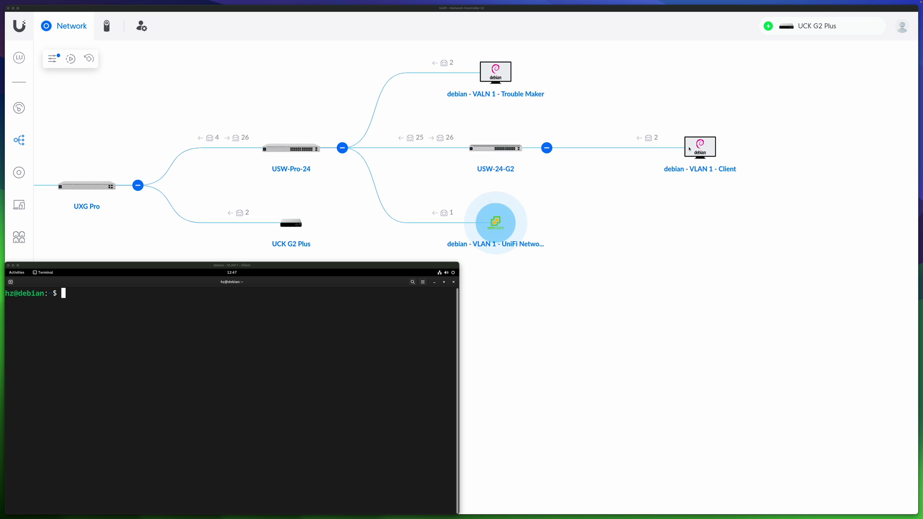
click(689, 149)
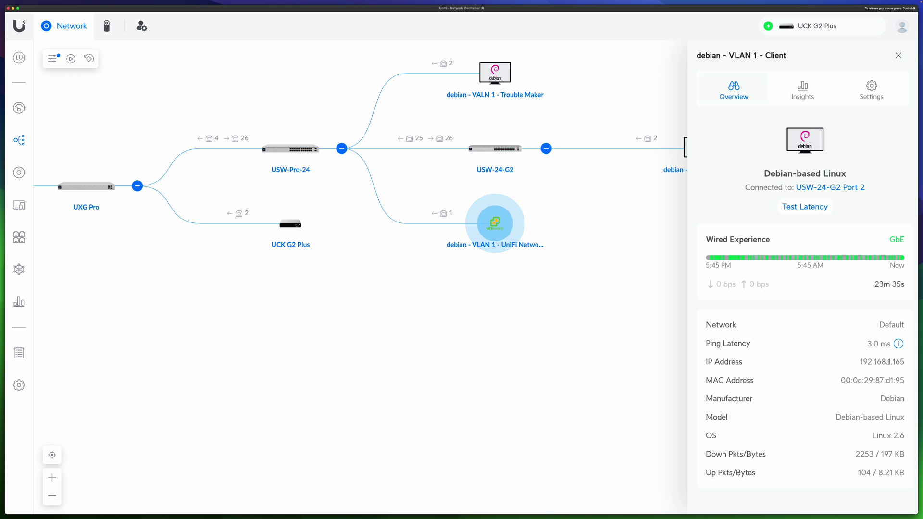
click(302, 155)
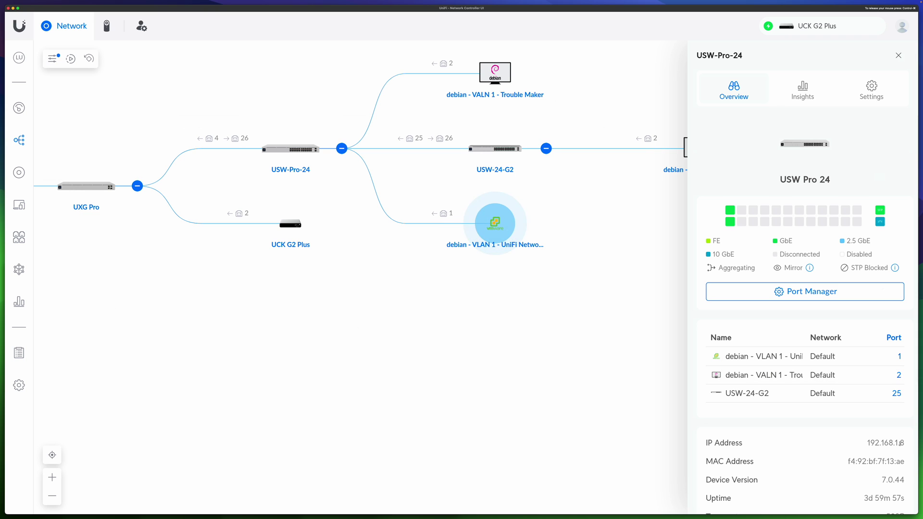
Switch to the Debian client's terminal and ping the USW-Pro-24 switch at 192.168.1.8
key(super+Tab)
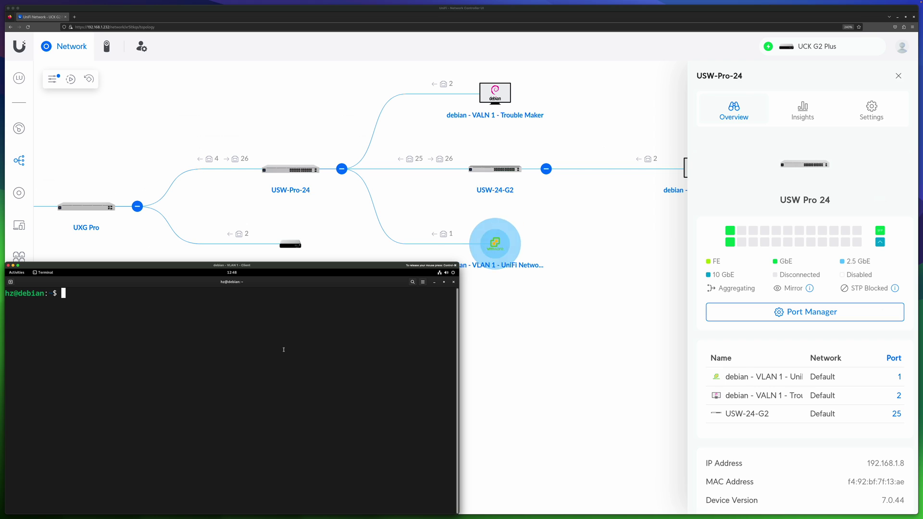
text(ping 192.168.1.8)
key(Return)
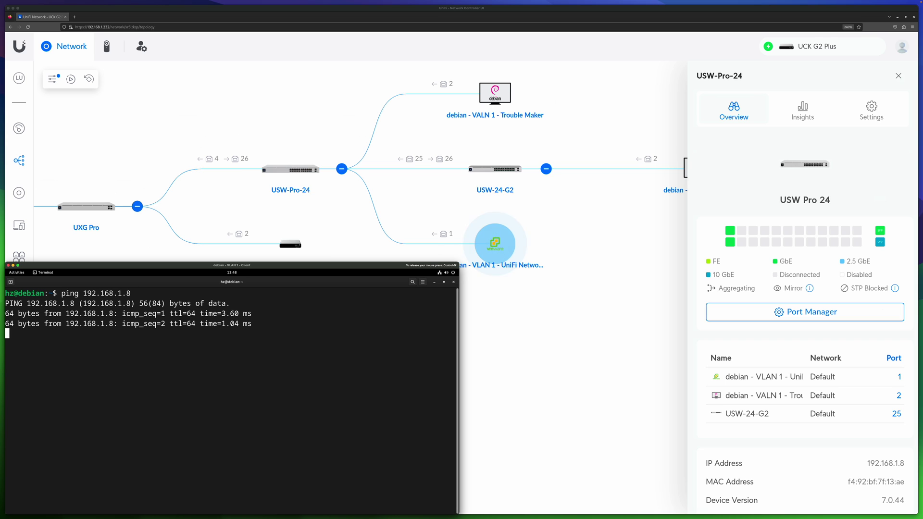
key(ctrl+c)
key(ctrl+l)
text(ssh hz@192.168.1.8)
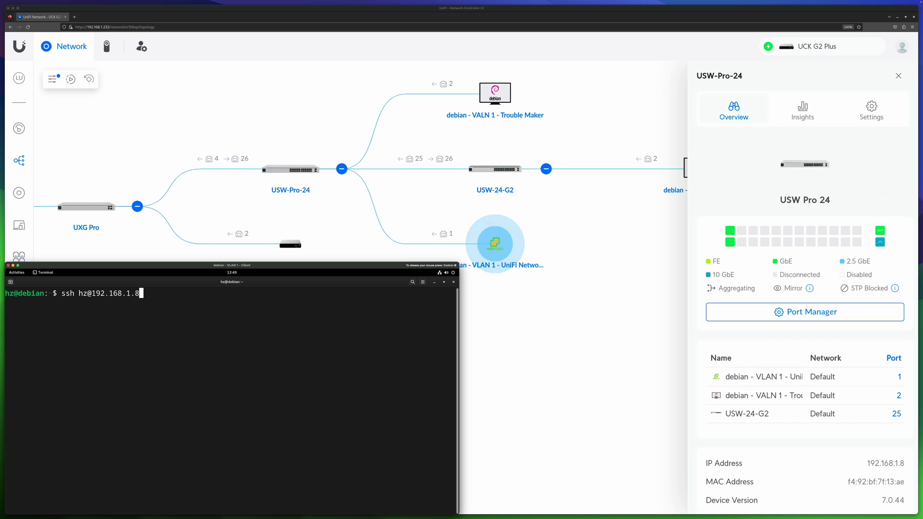
key(Return)
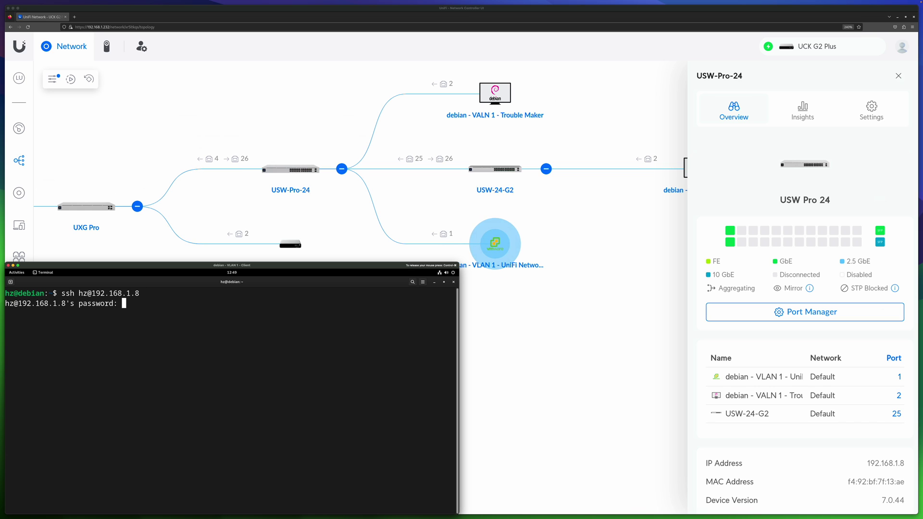
key(Return)
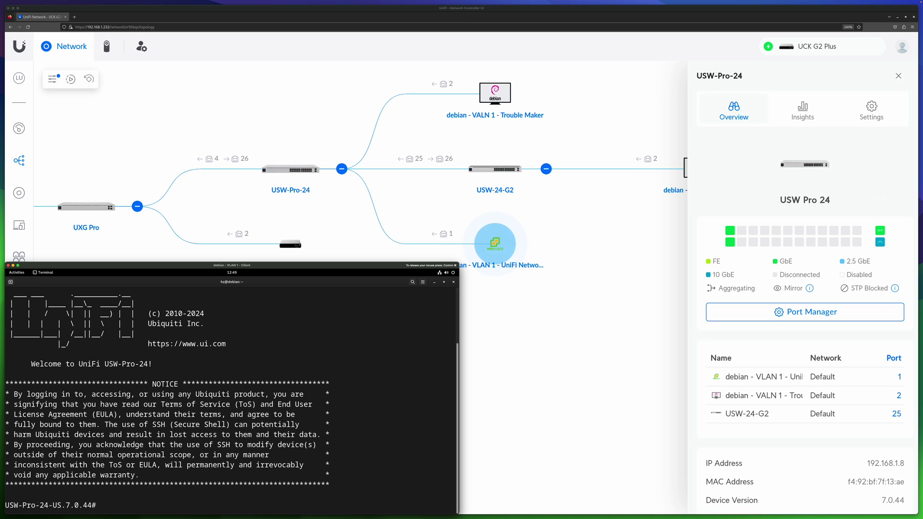